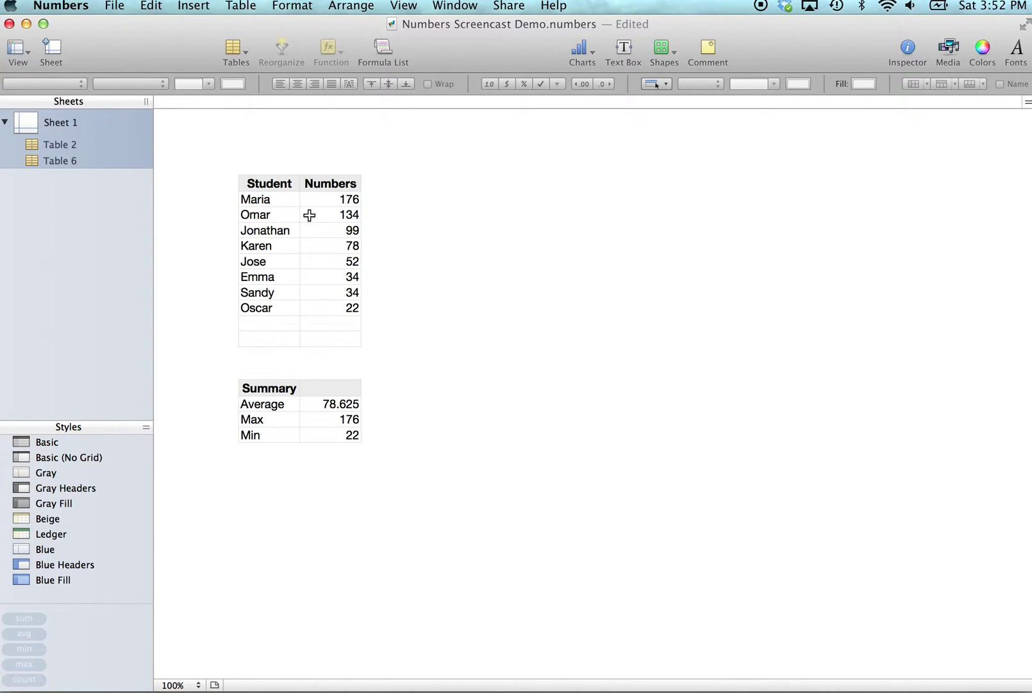
Step: Insert a 2D column chart from the selected student names and scores
{"action": "left_click", "coordinate": [325, 308]}
{"action": "left_click_drag", "start_coordinate": [324, 308], "coordinate": [255, 197]}
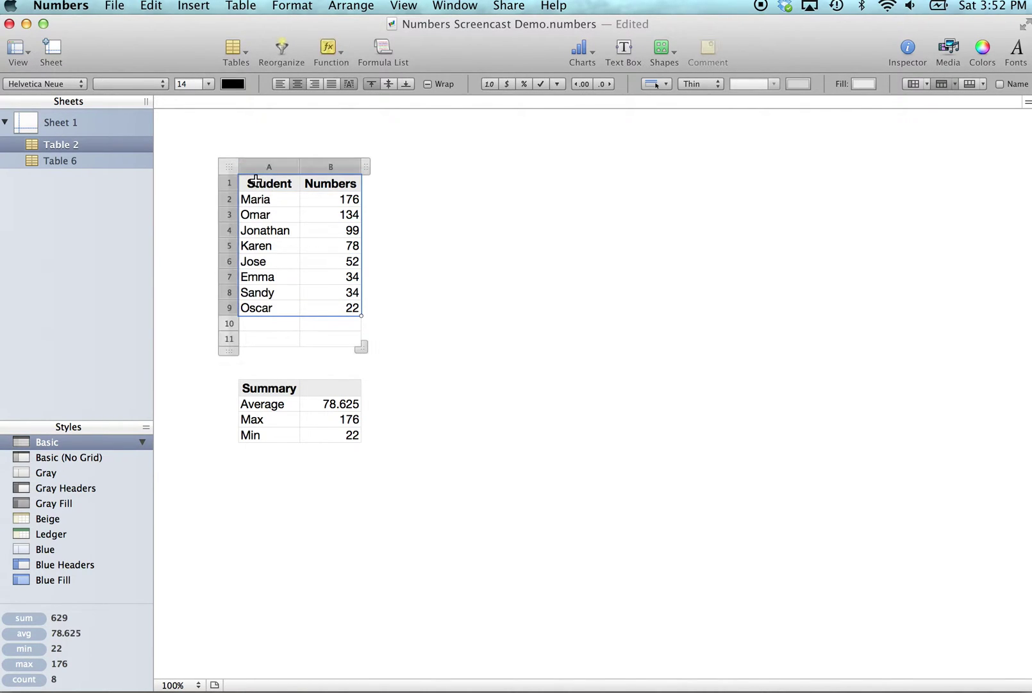
{"action": "left_click", "coordinate": [592, 56]}
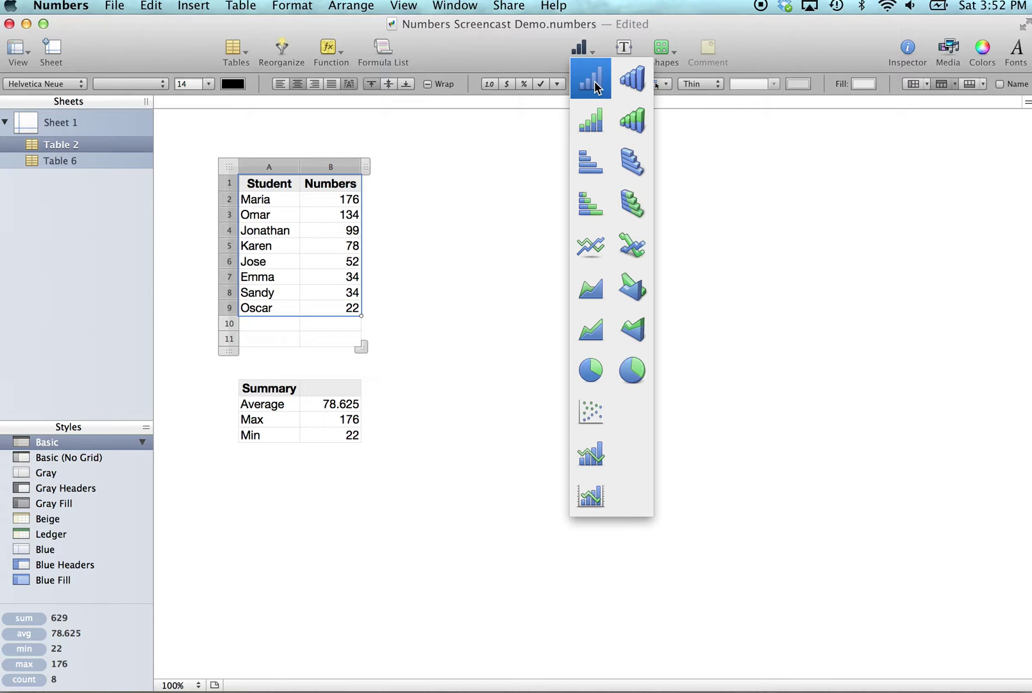
{"action": "left_click", "coordinate": [595, 81]}
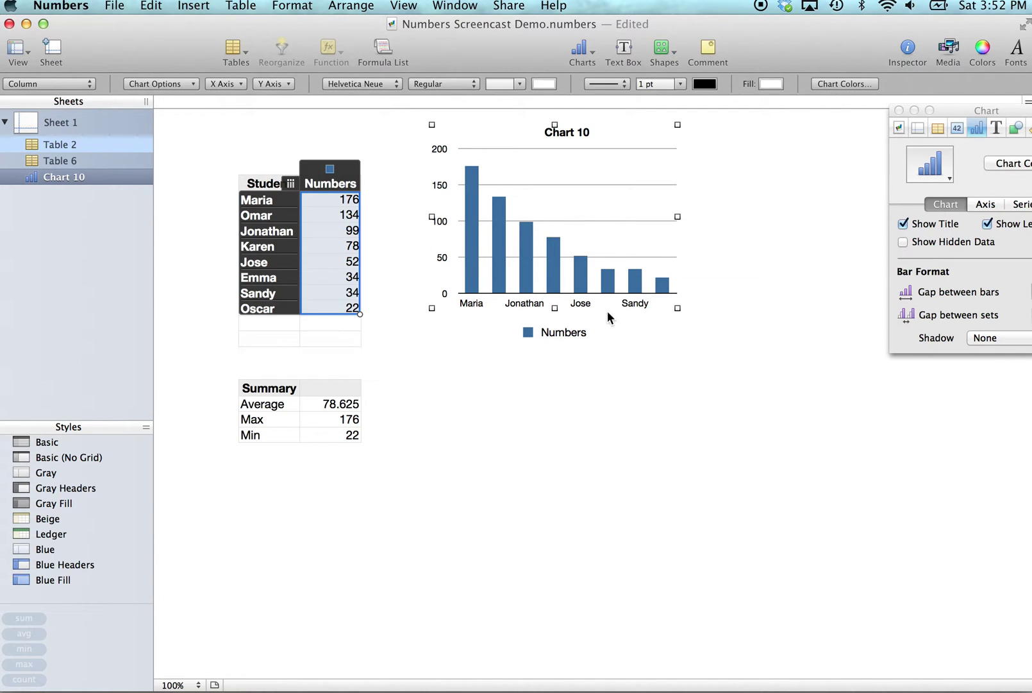
Step: Widen the chart so all eight student names show under their columns
{"action": "left_click", "coordinate": [678, 312]}
{"action": "left_click", "coordinate": [645, 268]}
{"action": "left_click_drag", "start_coordinate": [678, 308], "coordinate": [770, 310]}
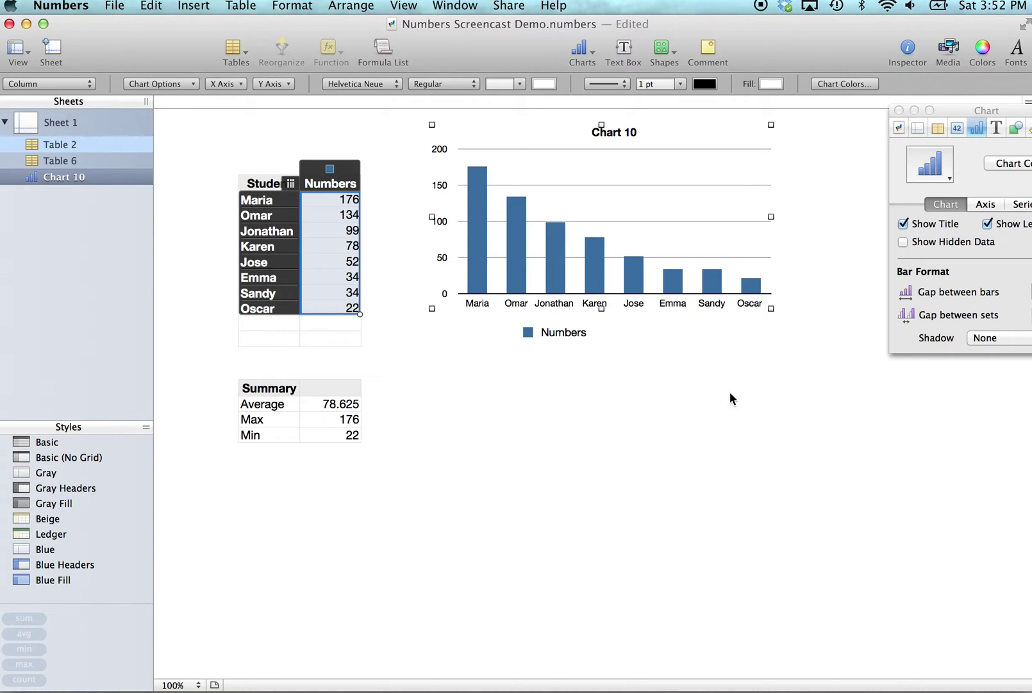
Step: Edit the legend text and erase the replacement so it stays 'Numbers'
{"action": "left_click", "coordinate": [575, 333]}
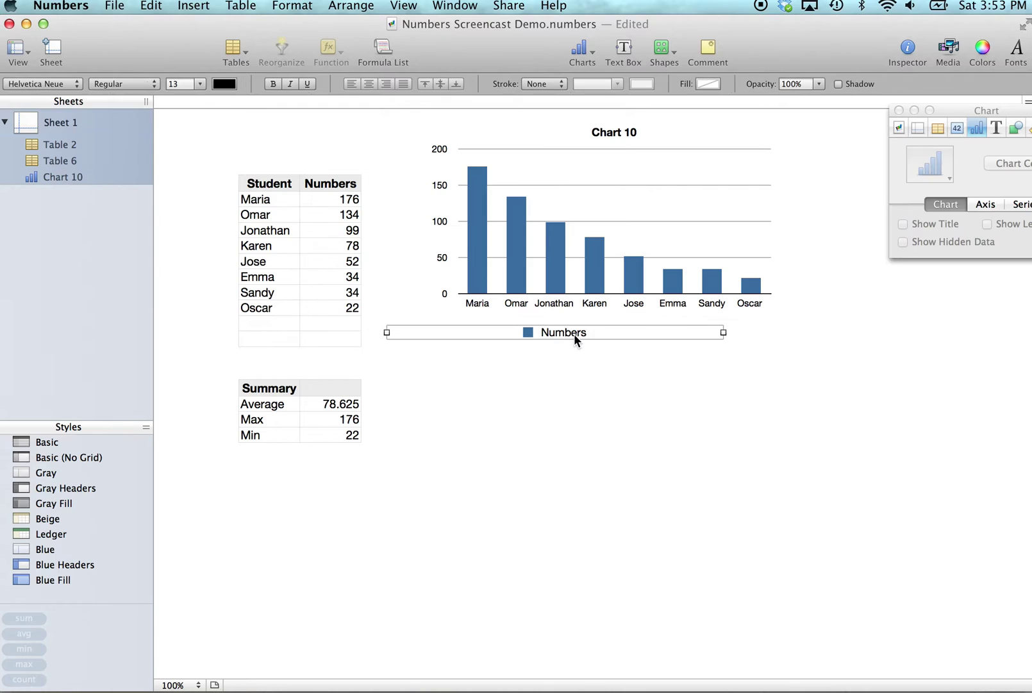
{"action": "double_click", "coordinate": [574, 333]}
{"action": "type", "text": "Data"}
{"action": "key", "text": "BackSpace"}
{"action": "key", "text": "BackSpace"}
{"action": "key", "text": "BackSpace"}
{"action": "key", "text": "BackSpace"}
{"action": "type", "text": "Numbers"}
Step: Retitle the chart from 'Chart 10' to 'Student Data'
{"action": "left_click", "coordinate": [613, 134]}
{"action": "double_click", "coordinate": [635, 132]}
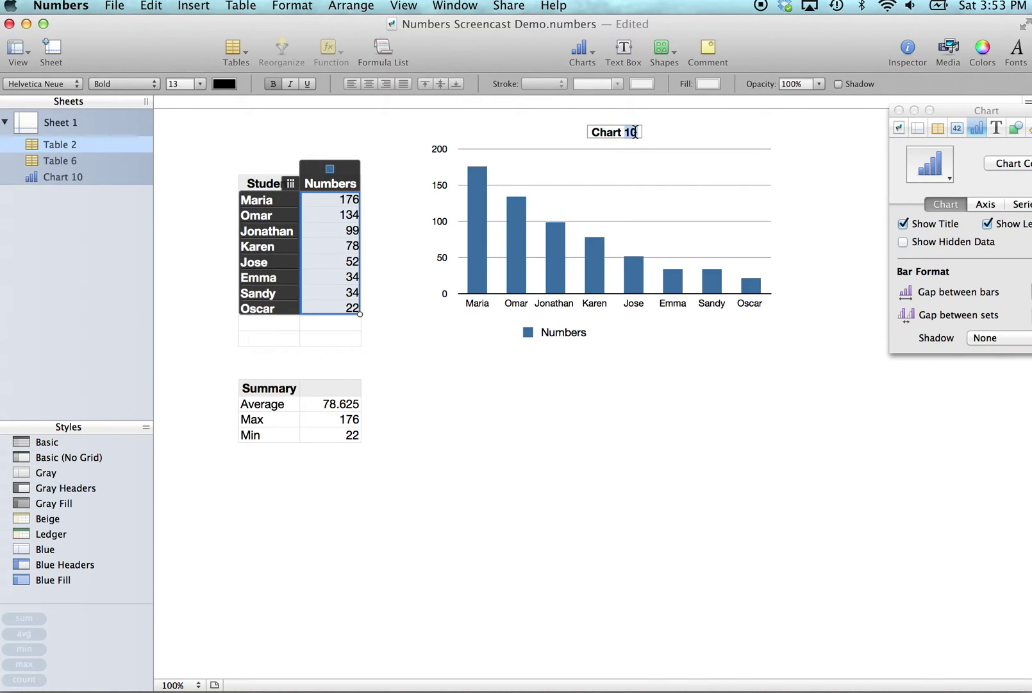
{"action": "key", "text": "BackSpace"}
{"action": "key", "text": "BackSpace"}
{"action": "key", "text": "BackSpace"}
{"action": "key", "text": "BackSpace"}
{"action": "key", "text": "BackSpace"}
{"action": "key", "text": "BackSpace"}
{"action": "key", "text": "BackSpace"}
{"action": "type", "text": "Student"}
{"action": "type", "text": " Data"}
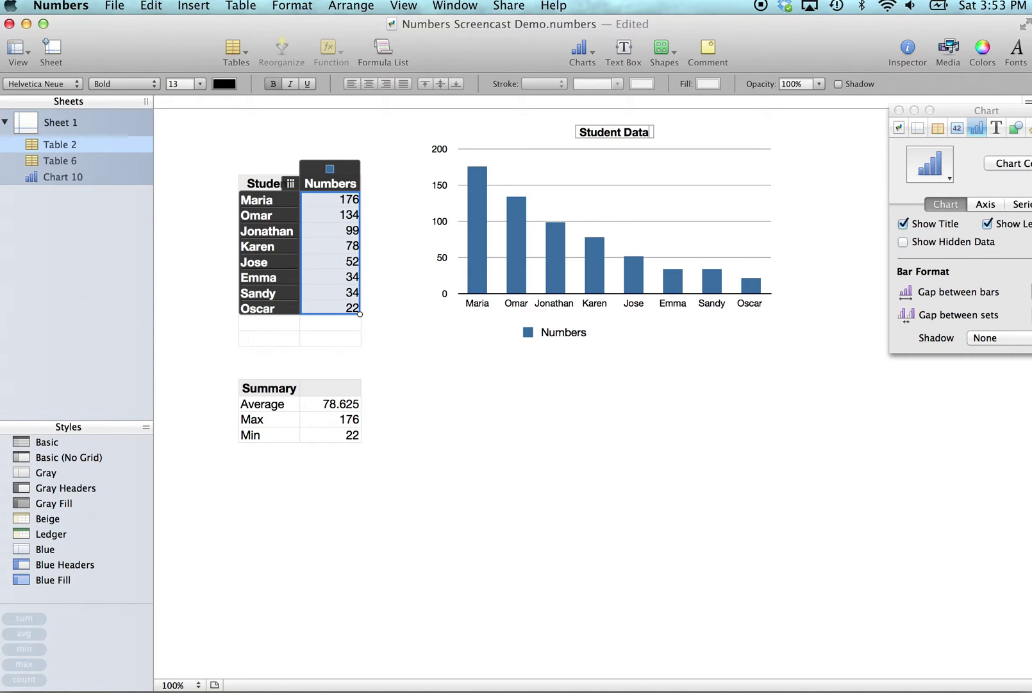
{"action": "left_click", "coordinate": [695, 331]}
{"action": "left_click", "coordinate": [755, 250]}
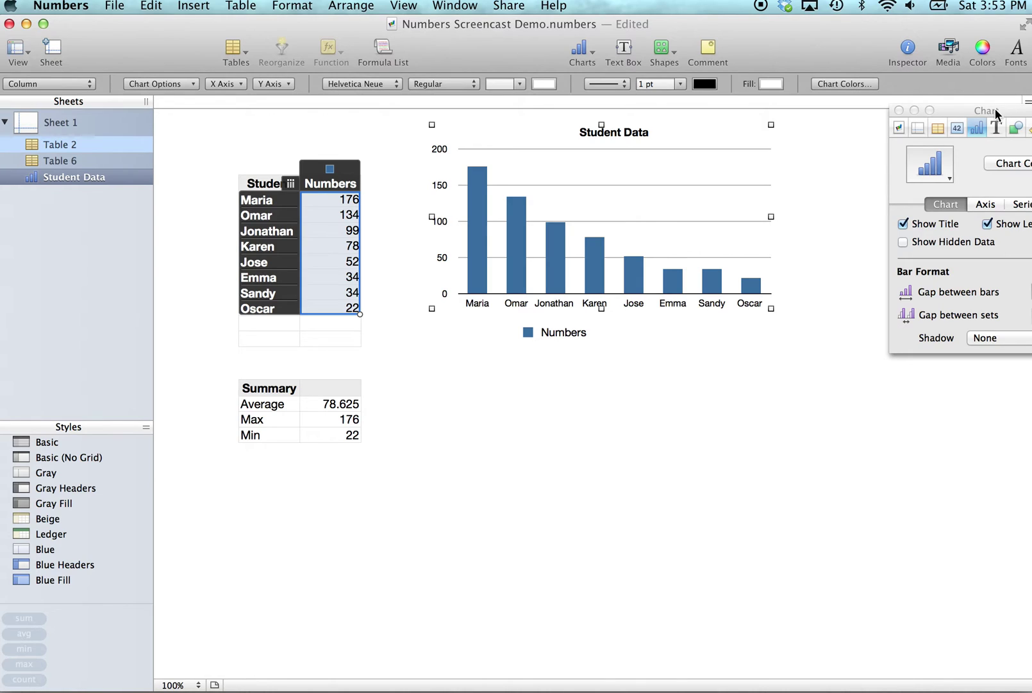
Step: In the Chart Inspector, keep Show Title on and turn Show Legend on
{"action": "left_click_drag", "start_coordinate": [994, 108], "coordinate": [907, 117]}
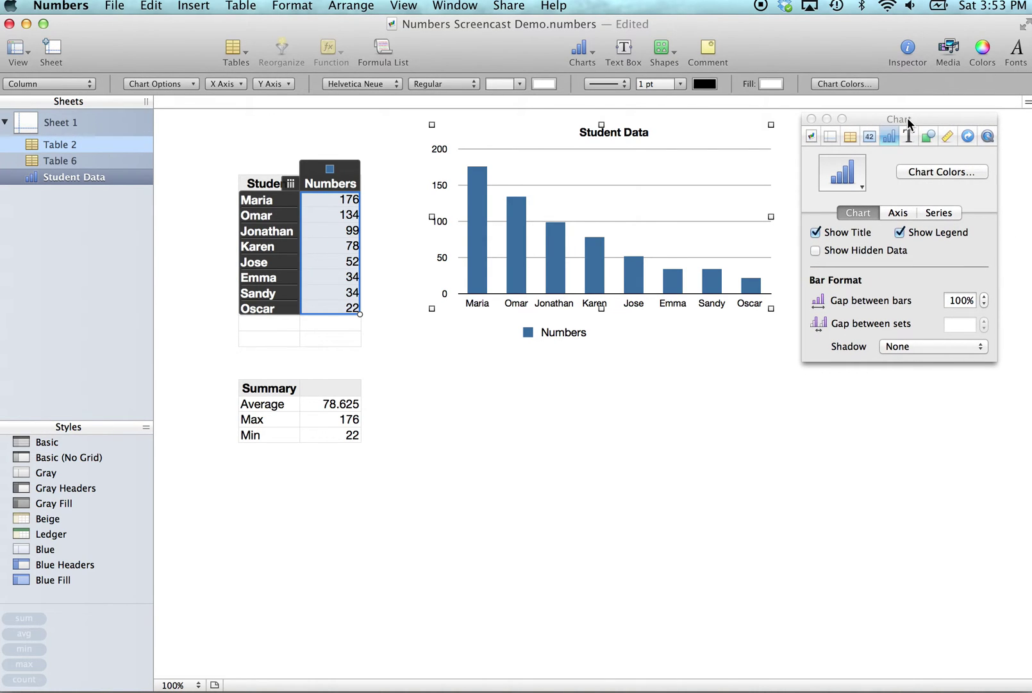
{"action": "left_click", "coordinate": [815, 234]}
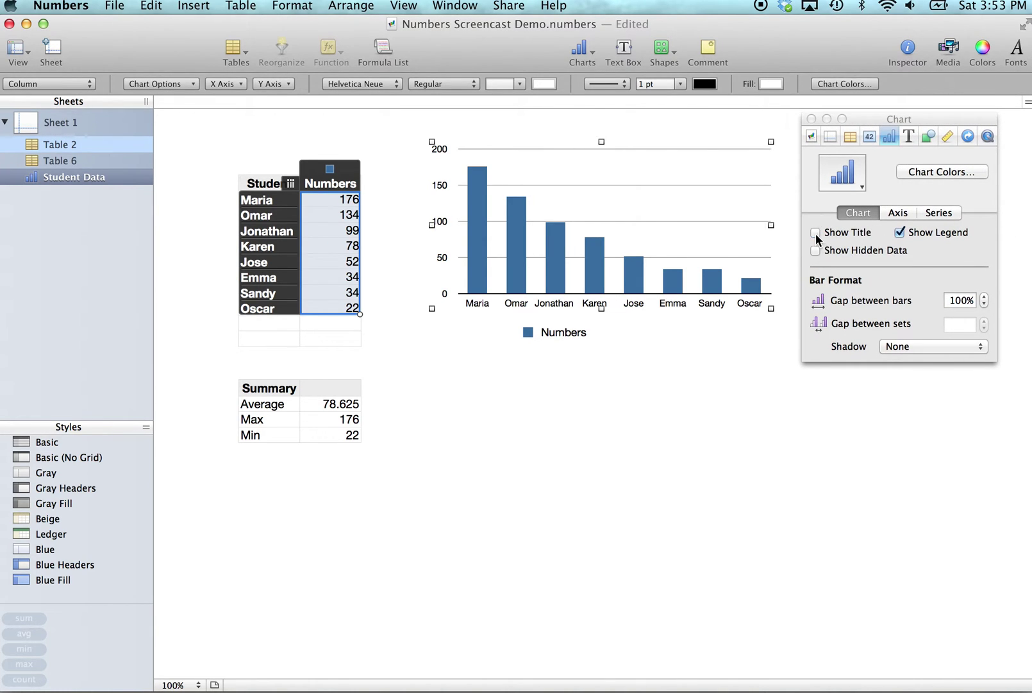
{"action": "left_click", "coordinate": [815, 233]}
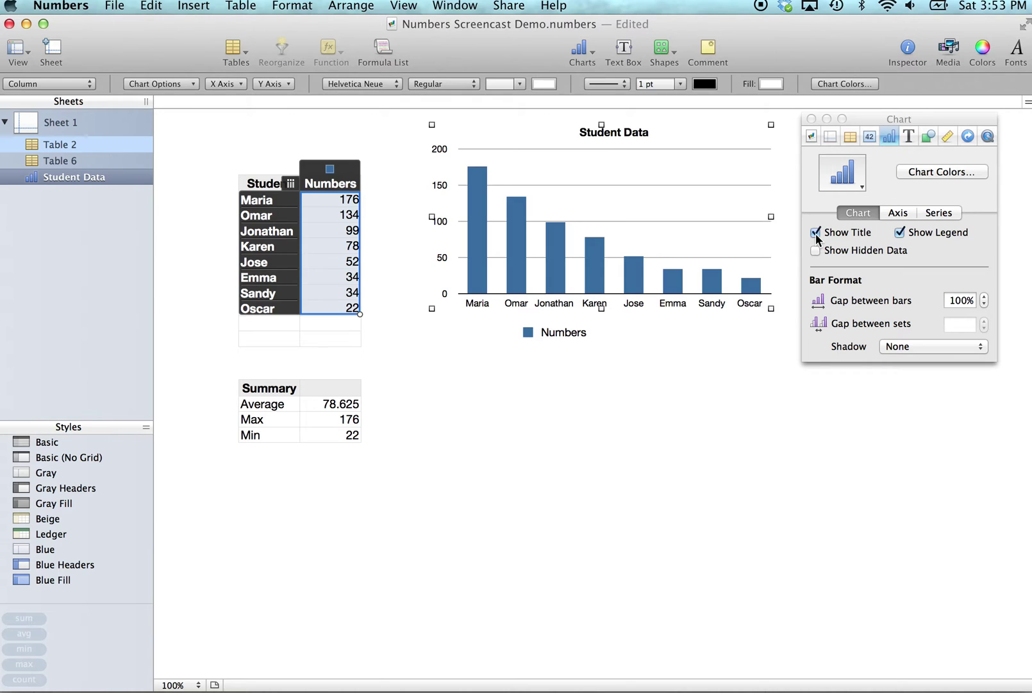
{"action": "left_click", "coordinate": [901, 235]}
{"action": "left_click", "coordinate": [901, 234]}
Step: Review the Axis and Series settings, then return to the Chart settings
{"action": "left_click", "coordinate": [901, 215]}
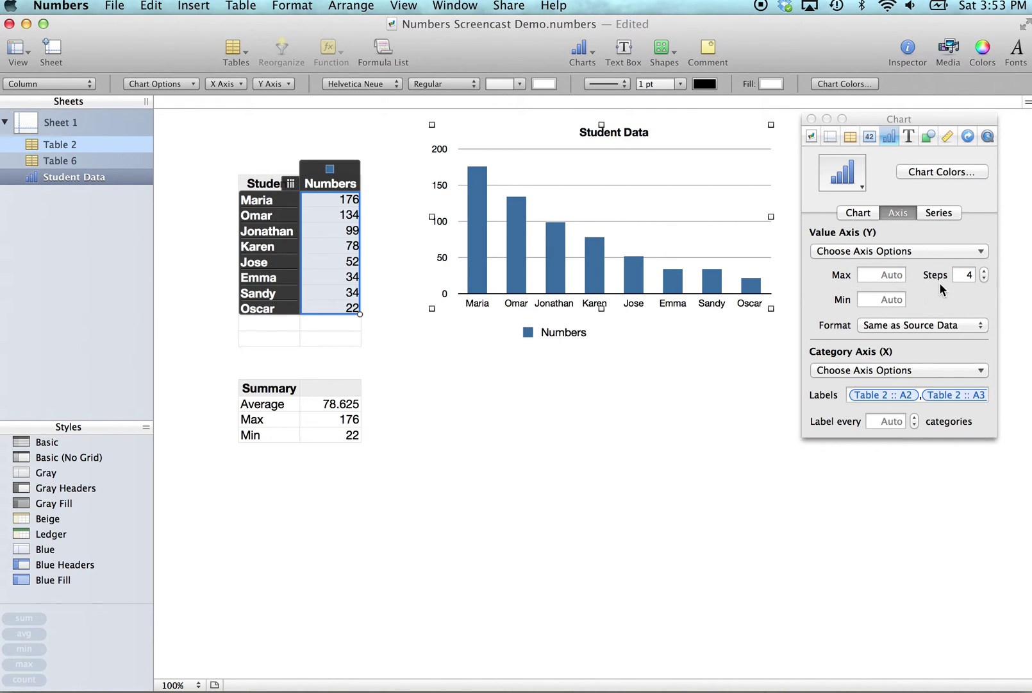
{"action": "left_click", "coordinate": [939, 212]}
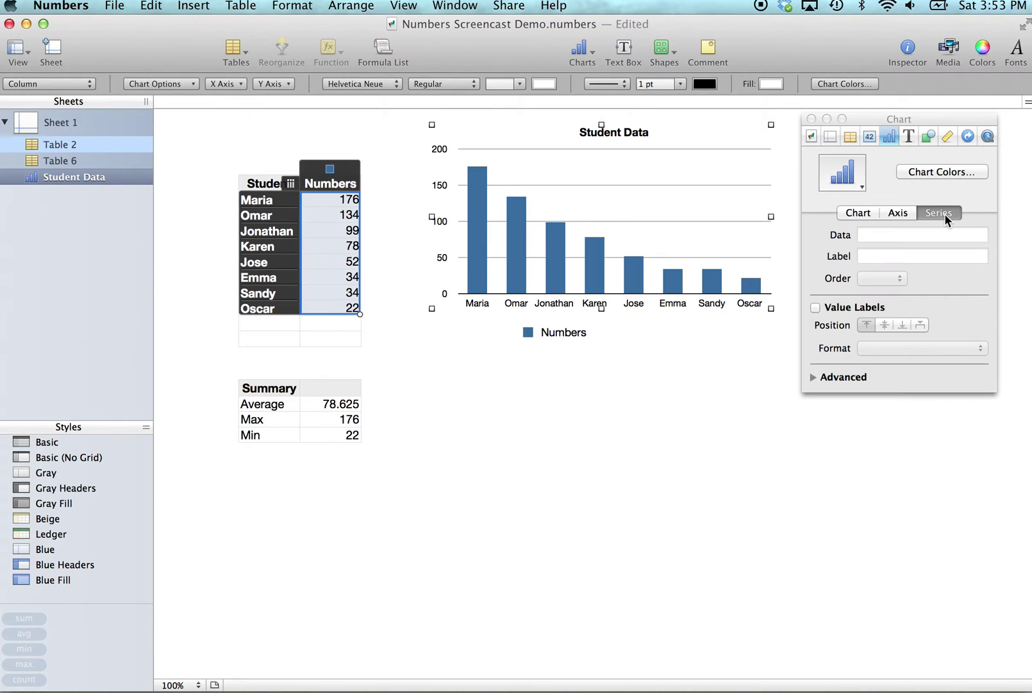
{"action": "left_click", "coordinate": [858, 213]}
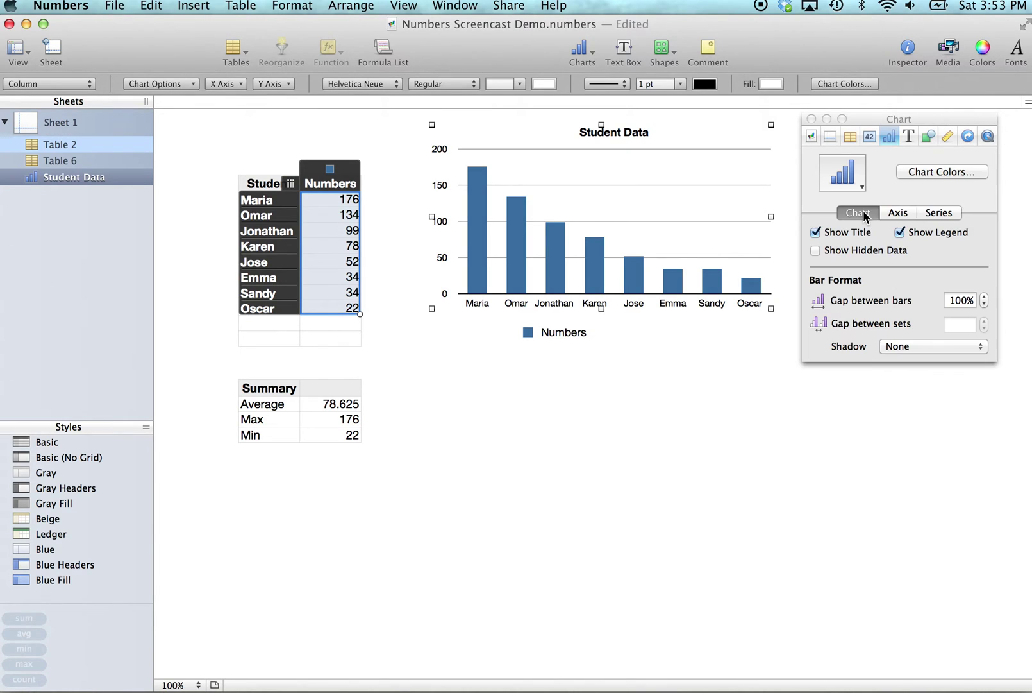
Step: In Chart Colors, preview Brown and Etched Metal 3D texture themes, keeping Bright Color
{"action": "left_click", "coordinate": [939, 172]}
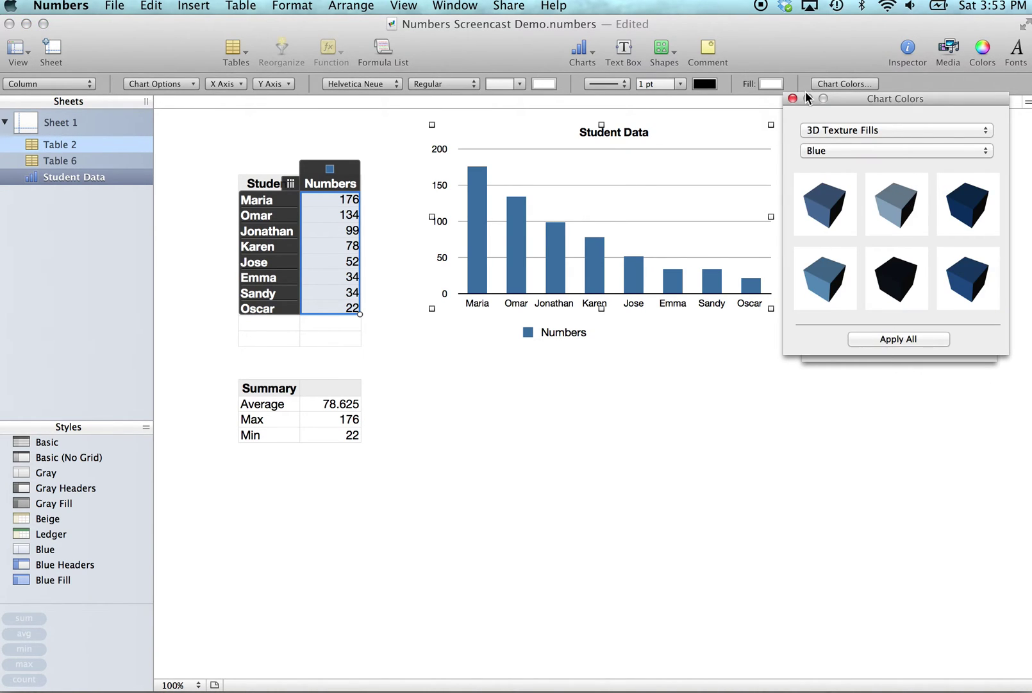
{"action": "left_click", "coordinate": [876, 134]}
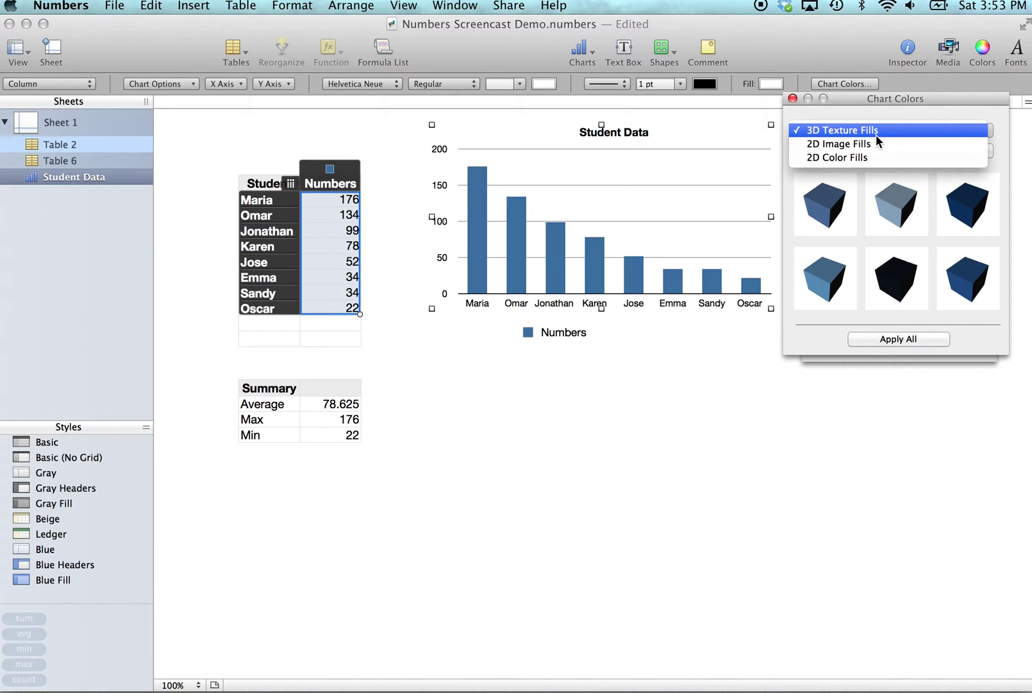
{"action": "key", "text": "Escape"}
{"action": "left_click", "coordinate": [859, 150]}
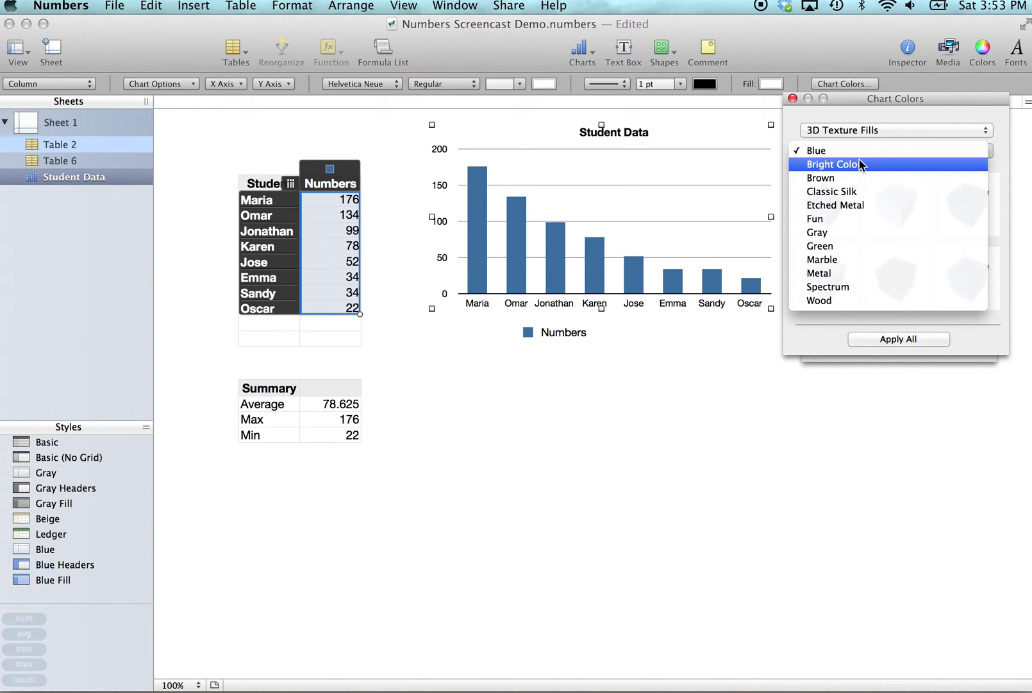
{"action": "left_click", "coordinate": [859, 170]}
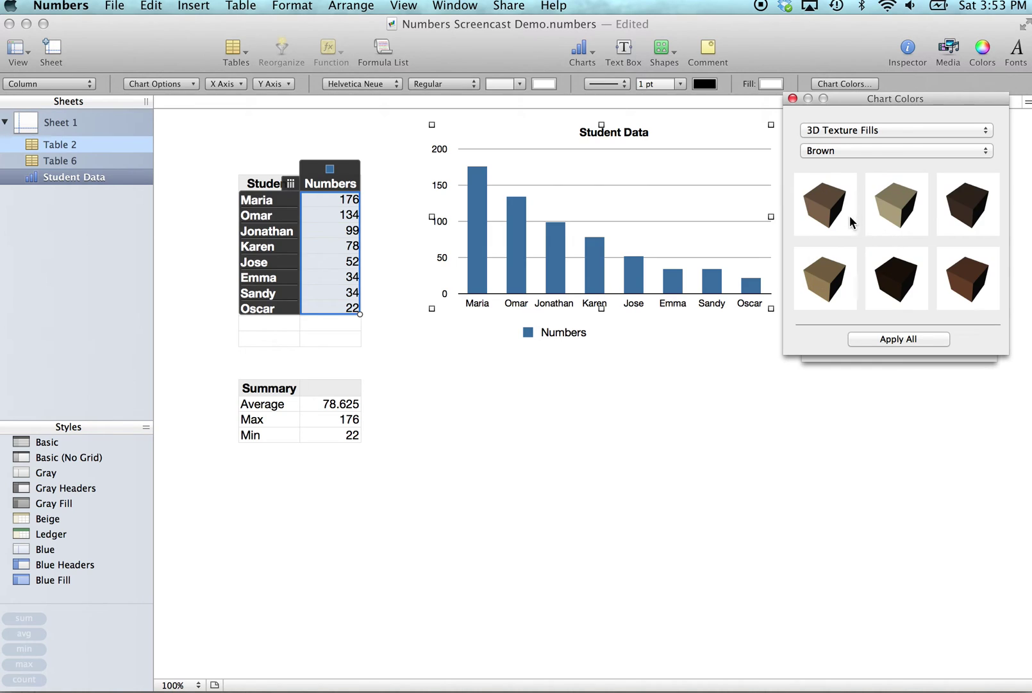
{"action": "left_click", "coordinate": [847, 154]}
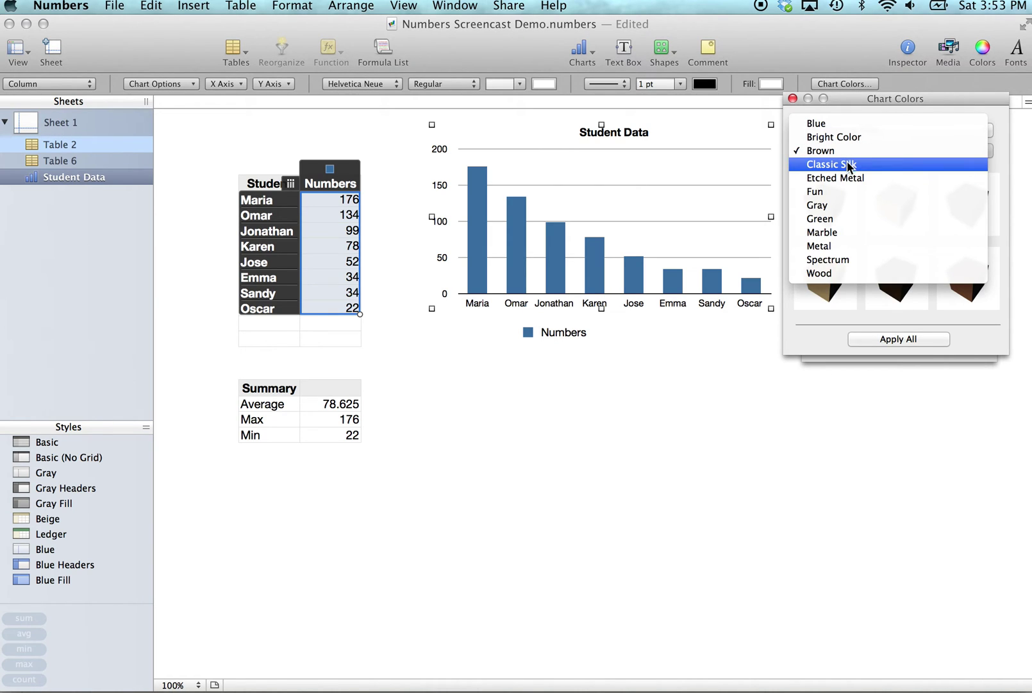
{"action": "left_click", "coordinate": [847, 177]}
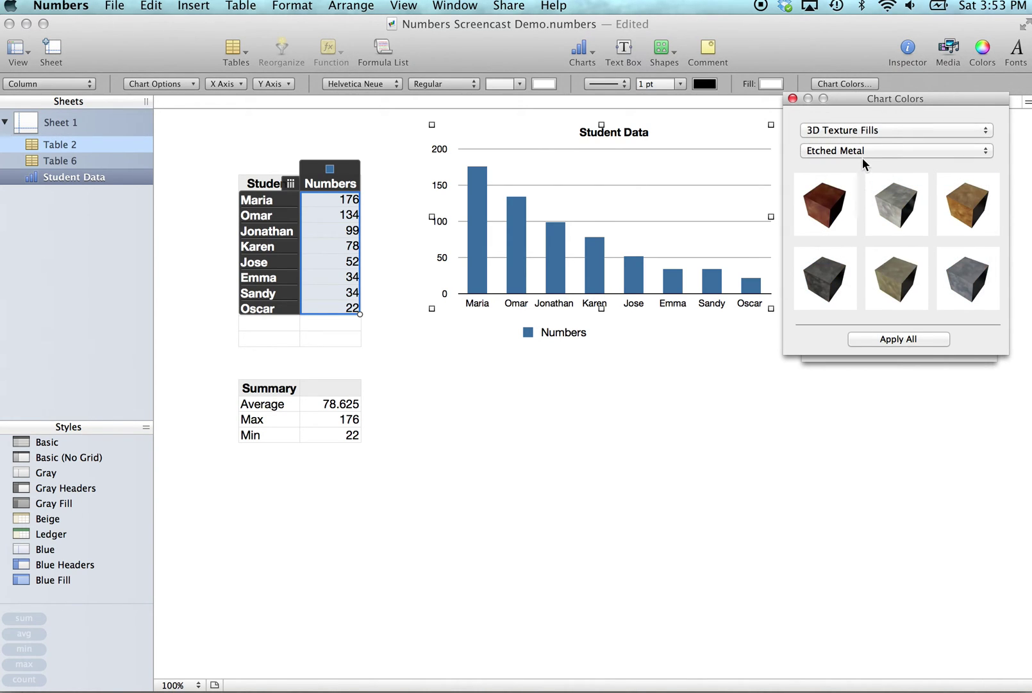
{"action": "left_click", "coordinate": [861, 152]}
{"action": "key", "text": "Escape"}
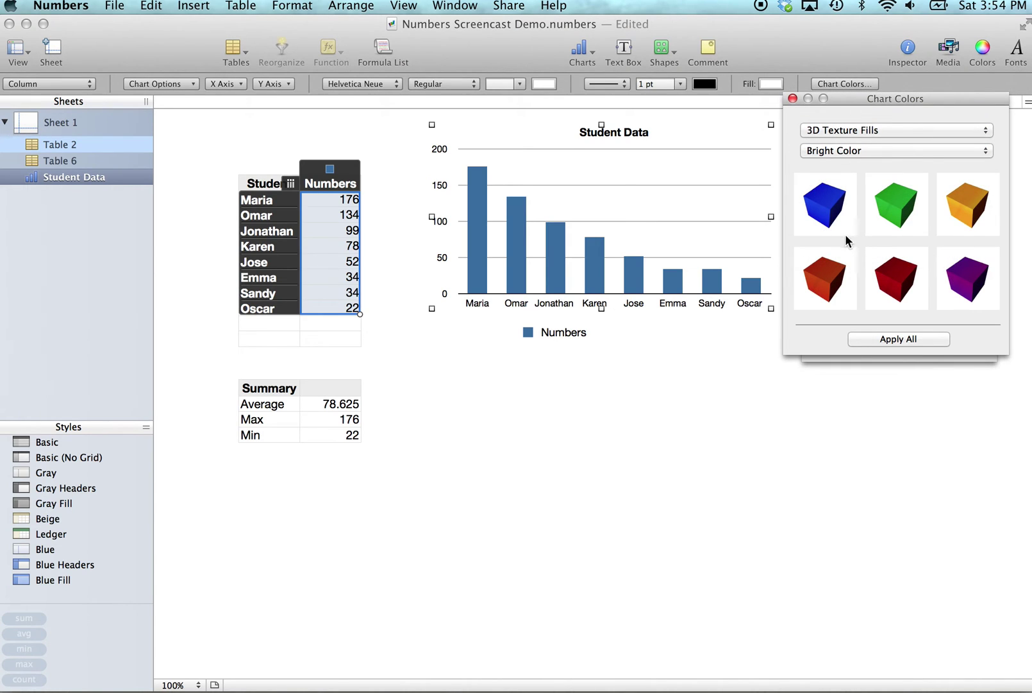
Step: Fill the chart bars with the bright blue 3D texture and close Chart Colors
{"action": "left_click_drag", "start_coordinate": [831, 210], "coordinate": [634, 276]}
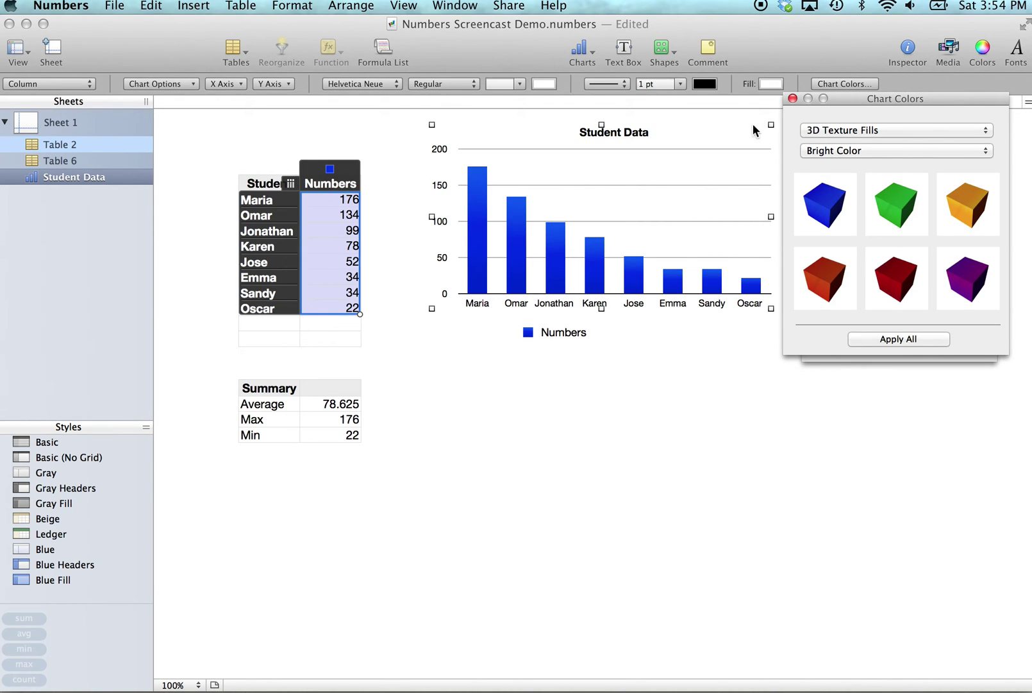
{"action": "left_click", "coordinate": [793, 99]}
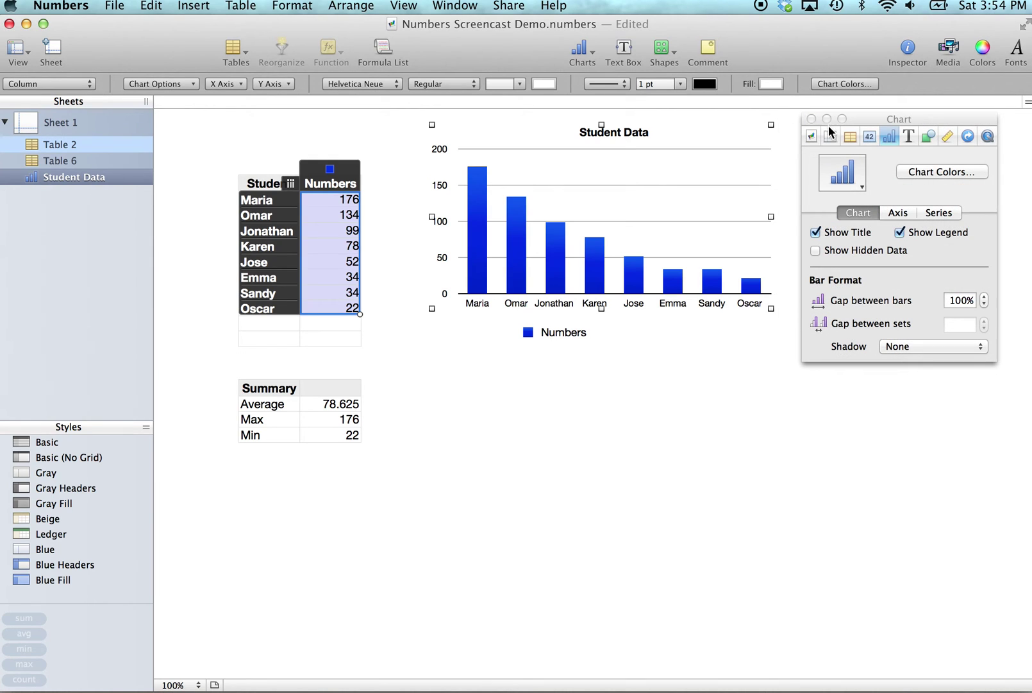
Step: Change Jose's score in B6 to 62 so the average and his bar update
{"action": "left_click", "coordinate": [621, 373]}
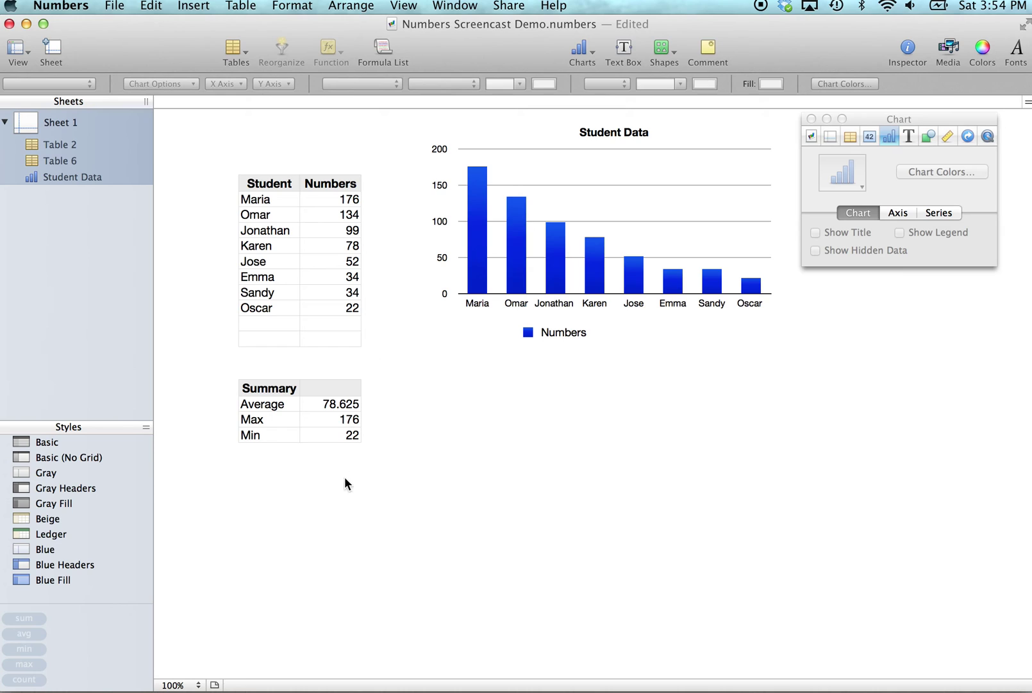
{"action": "left_click", "coordinate": [341, 264]}
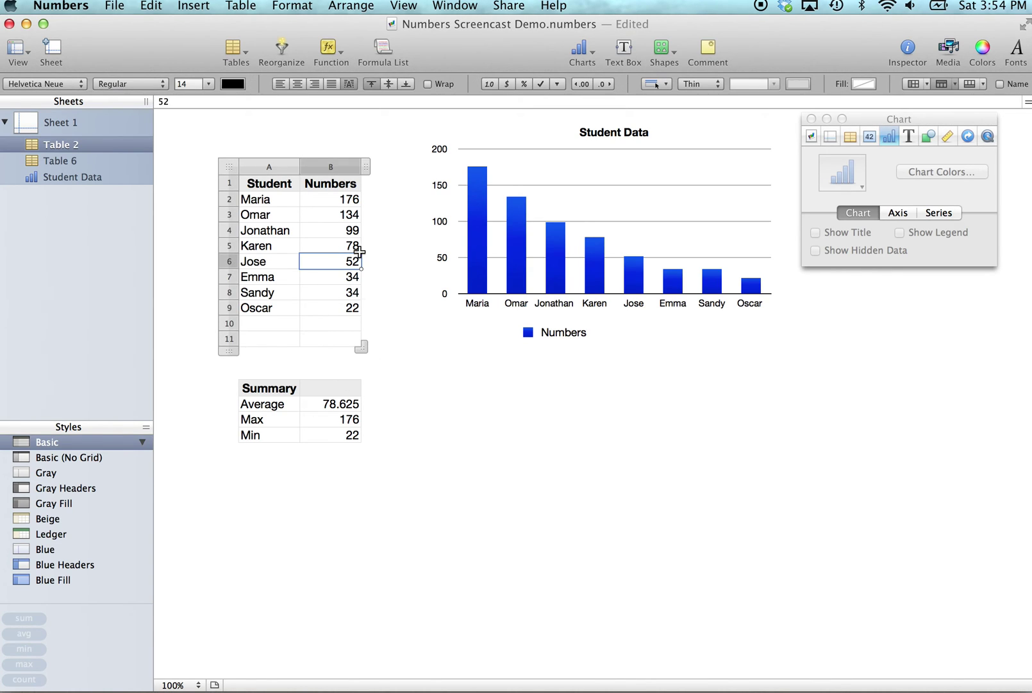
{"action": "double_click", "coordinate": [341, 264]}
{"action": "type", "text": "6"}
{"action": "type", "text": "2"}
{"action": "key", "text": "Return"}
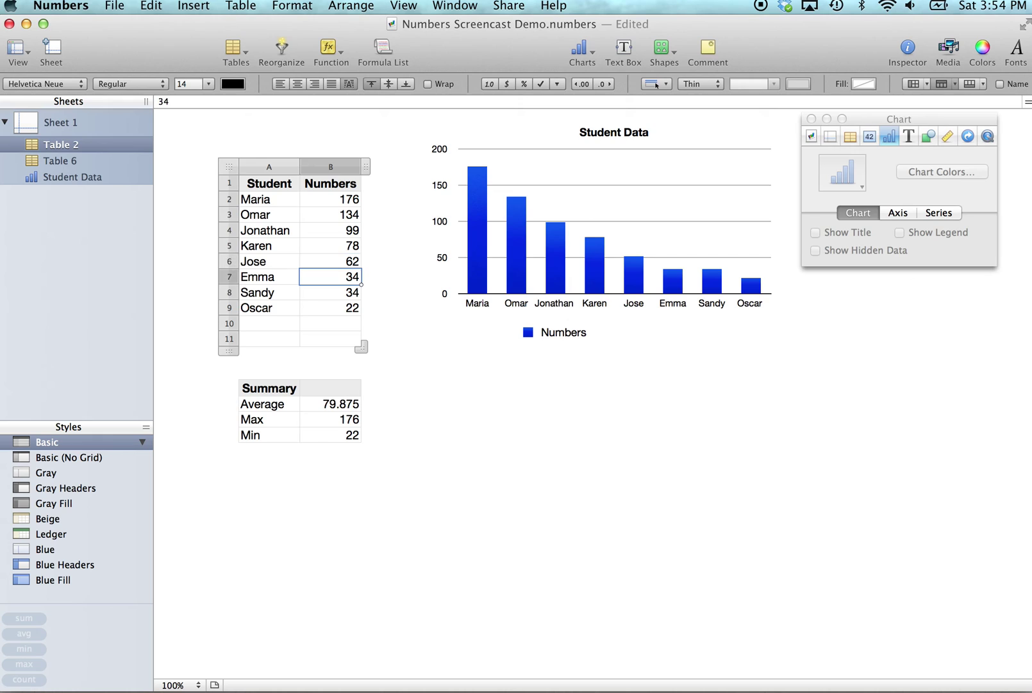